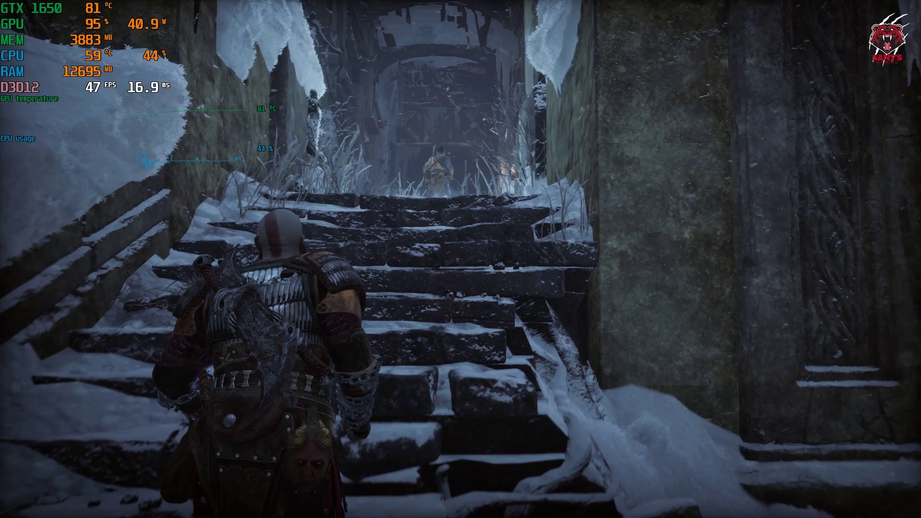
pyautogui.press('r')
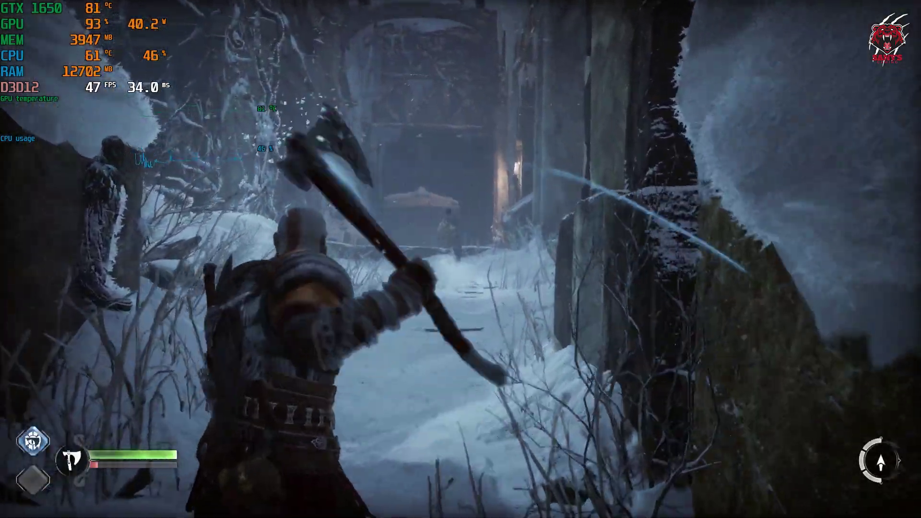
pyautogui.press('w')
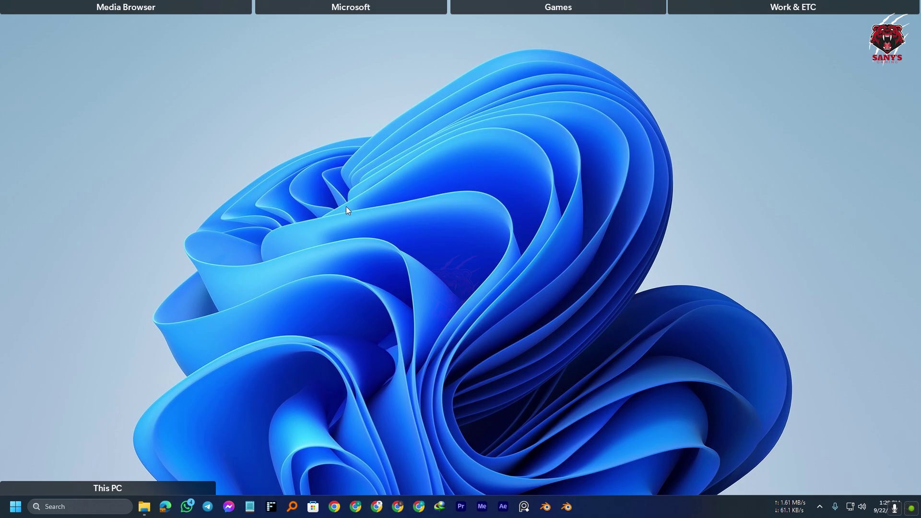
# Open the God of War Ragnarok game folder in File Explorer and look through its files
pyautogui.moveTo(142, 508)
pyautogui.click(143, 510)
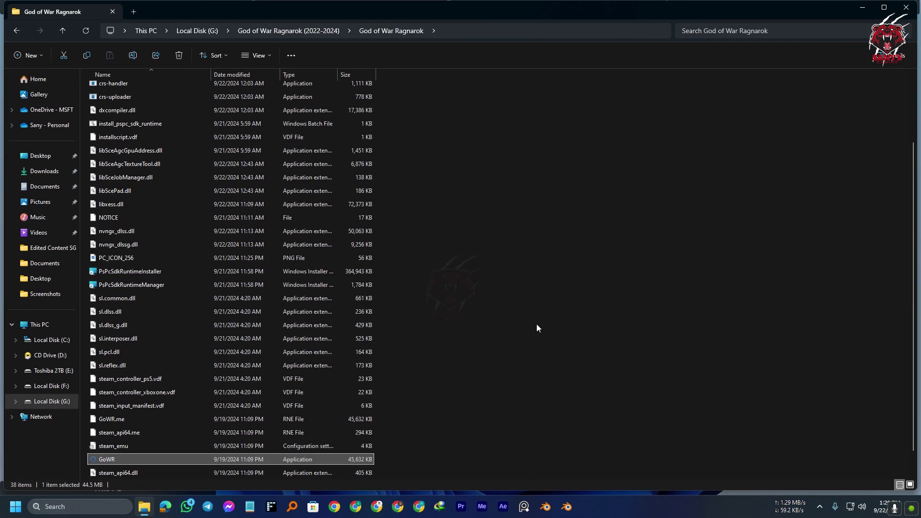
pyautogui.scroll(3, 381, 425)
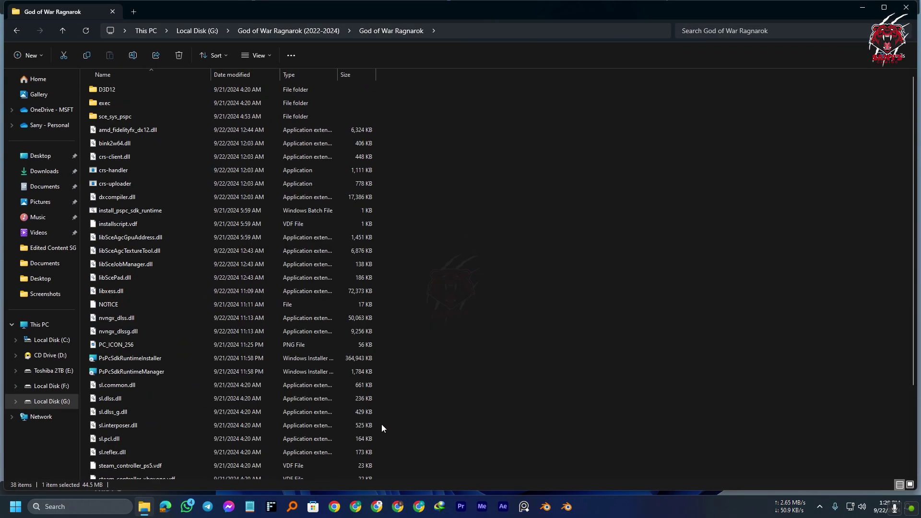
pyautogui.scroll(-3, 265, 349)
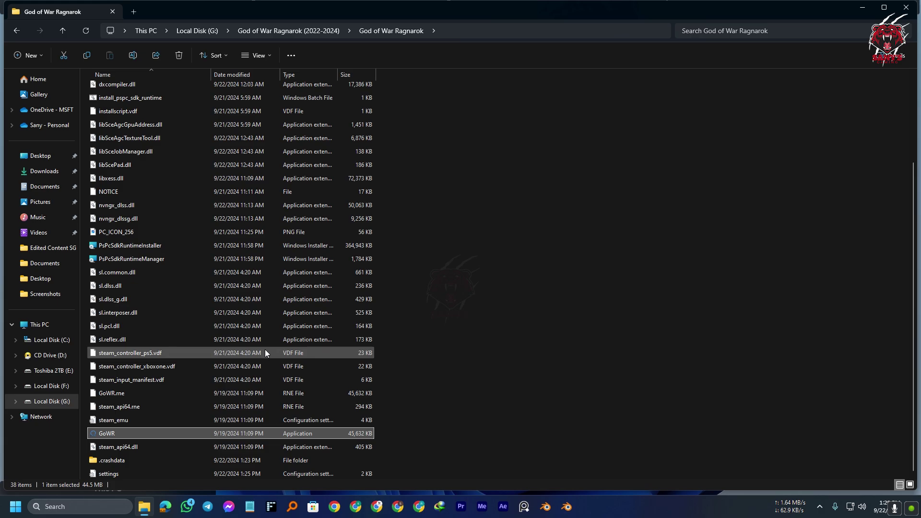
pyautogui.press('super+d')
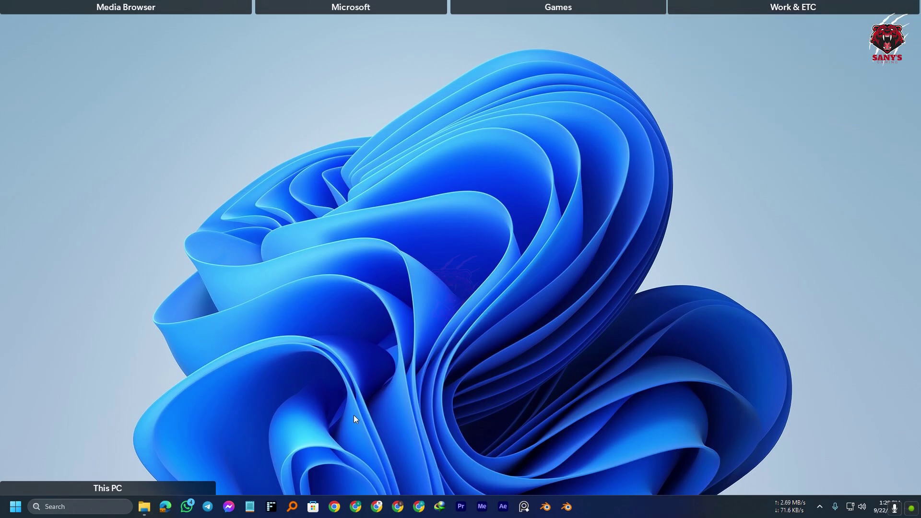
# Try to launch the GoWR application from the game folder and dismiss the insufficient VRAM error
pyautogui.click(144, 506)
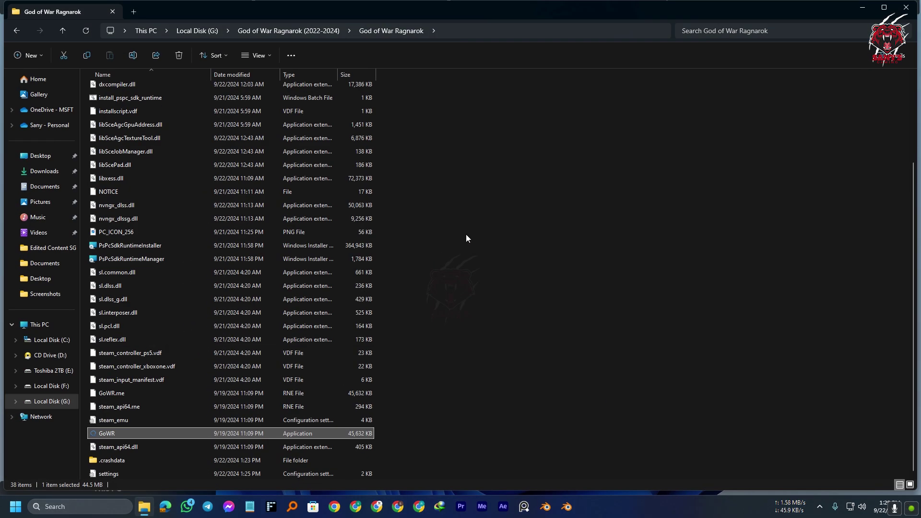
pyautogui.doubleClick(113, 429)
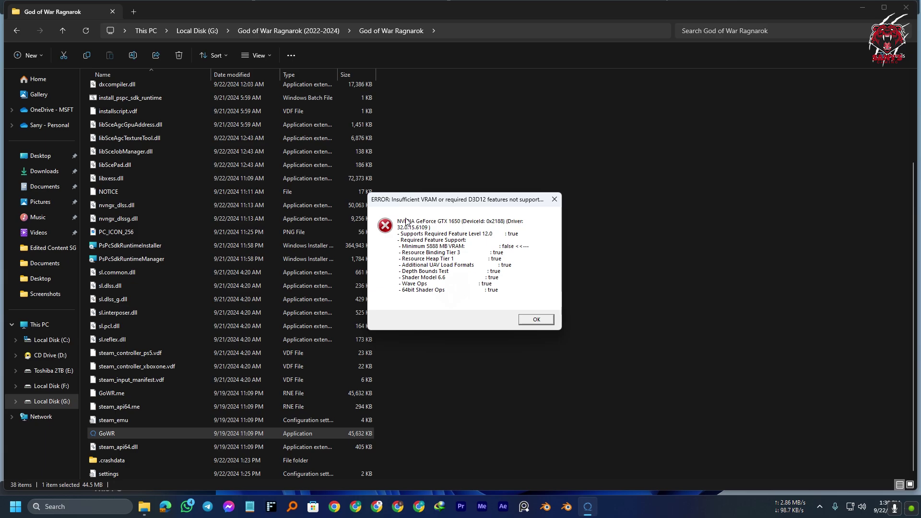
pyautogui.moveTo(463, 202); pyautogui.dragTo(507, 186)
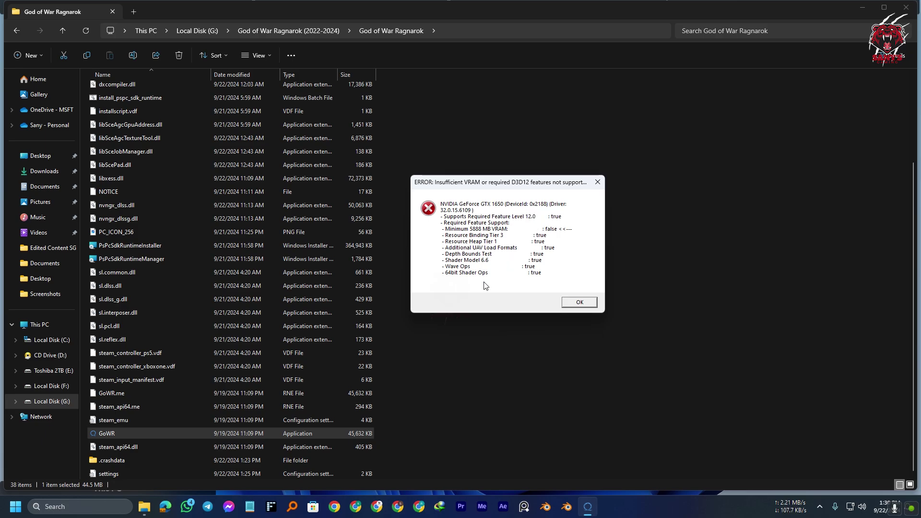
pyautogui.click(580, 303)
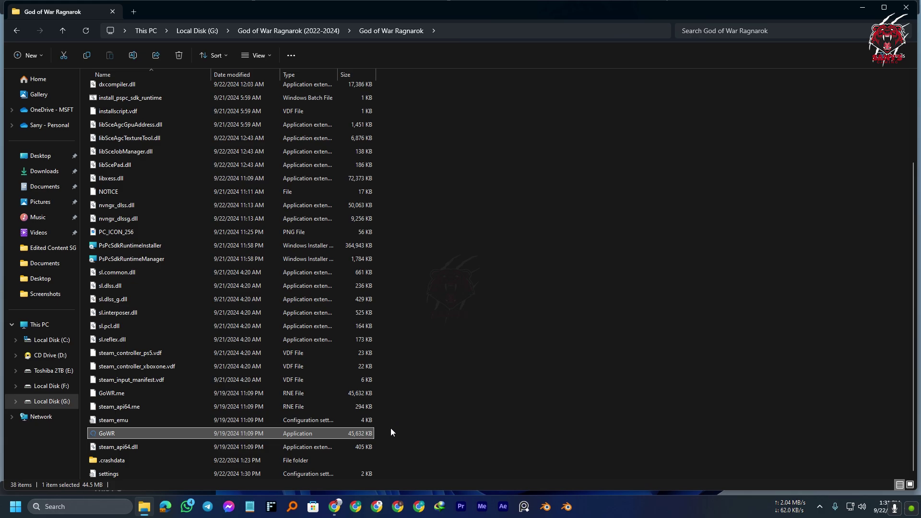
# Switch to Chrome and open the file list of the VRAM Requirement Bypass mod on Nexus Mods
pyautogui.click(334, 506)
pyautogui.scroll(5, 343, 331)
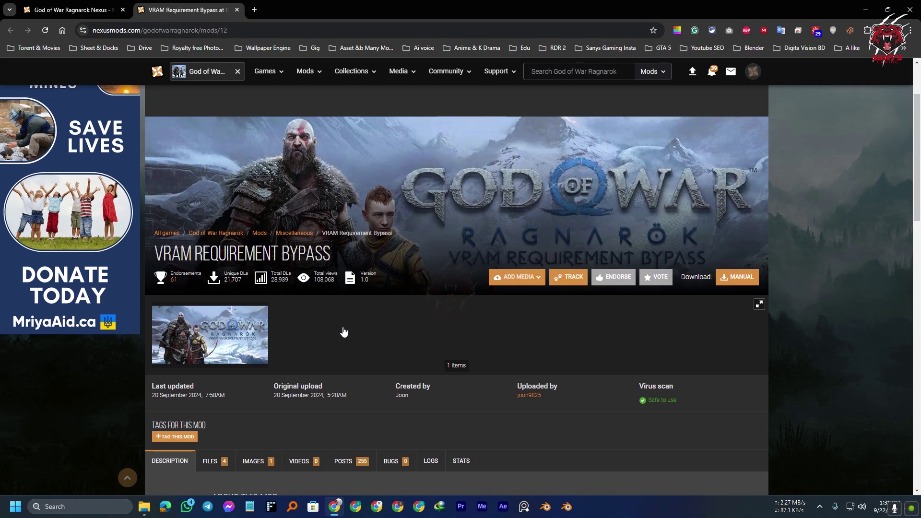
pyautogui.scroll(1, 343, 331)
pyautogui.scroll(-7, 343, 297)
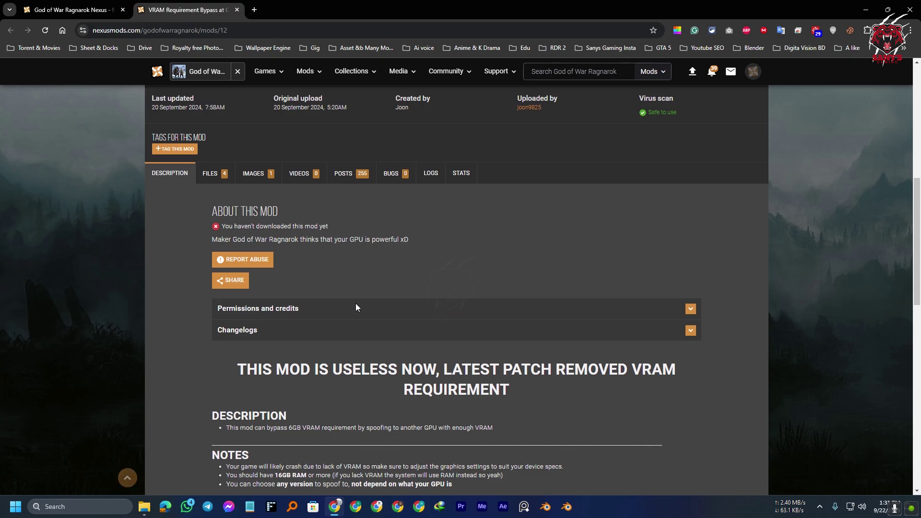
pyautogui.click(220, 178)
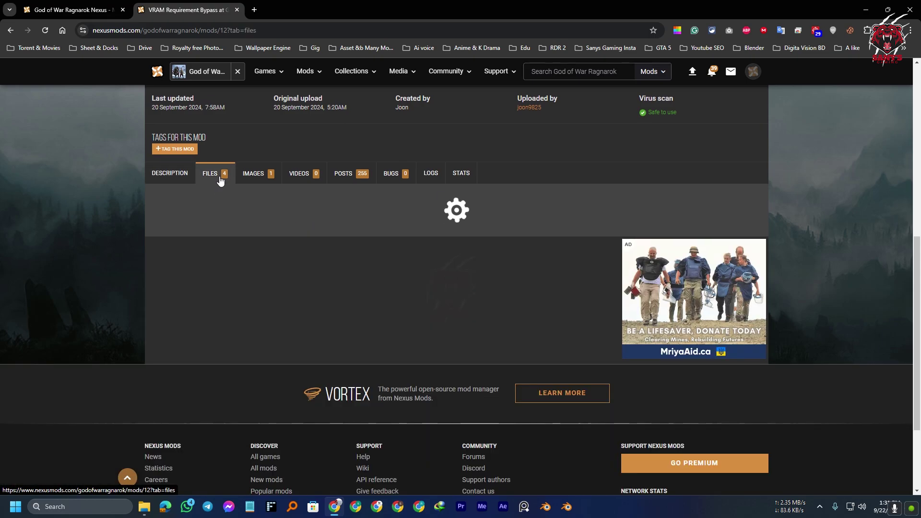
# Download the mod's 6GB VRAM main file to G:\ as 6GB VRAM-12-1-0-1726815505.zip
pyautogui.scroll(-1, 403, 288)
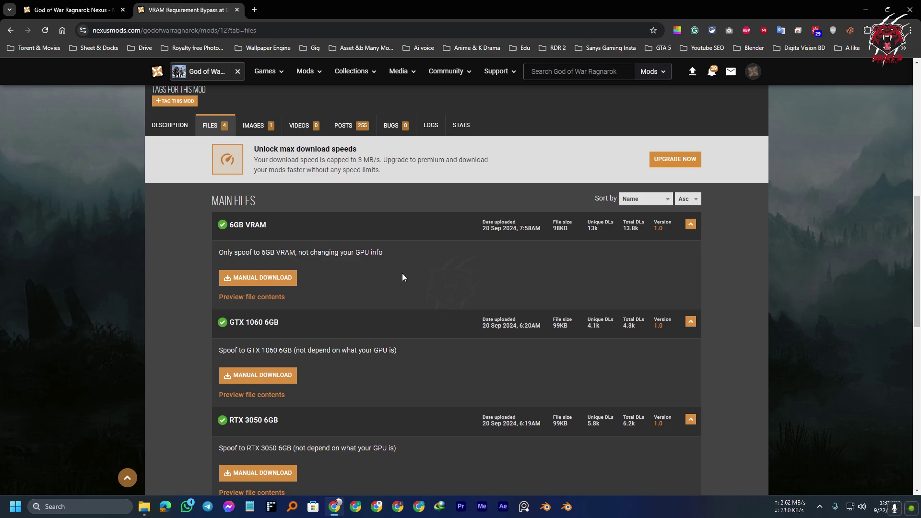
pyautogui.scroll(-3, 405, 310)
pyautogui.scroll(3, 433, 366)
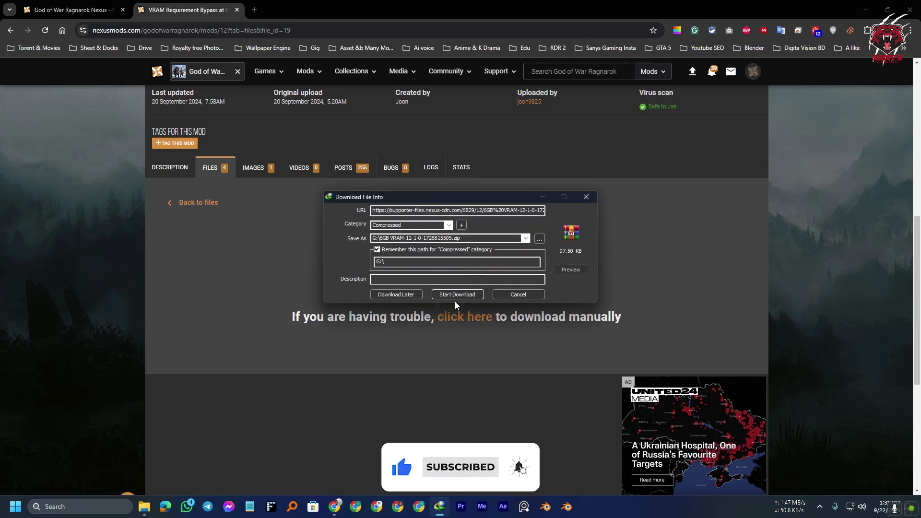
pyautogui.click(458, 295)
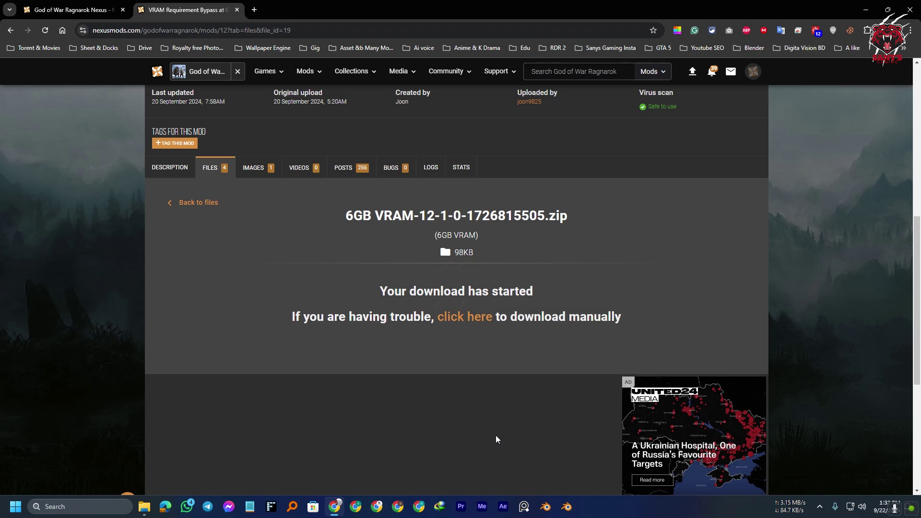
# Open the downloaded 6GB VRAM-12-1-0-1726815505.zip archive from Internet Download Manager
pyautogui.click(440, 507)
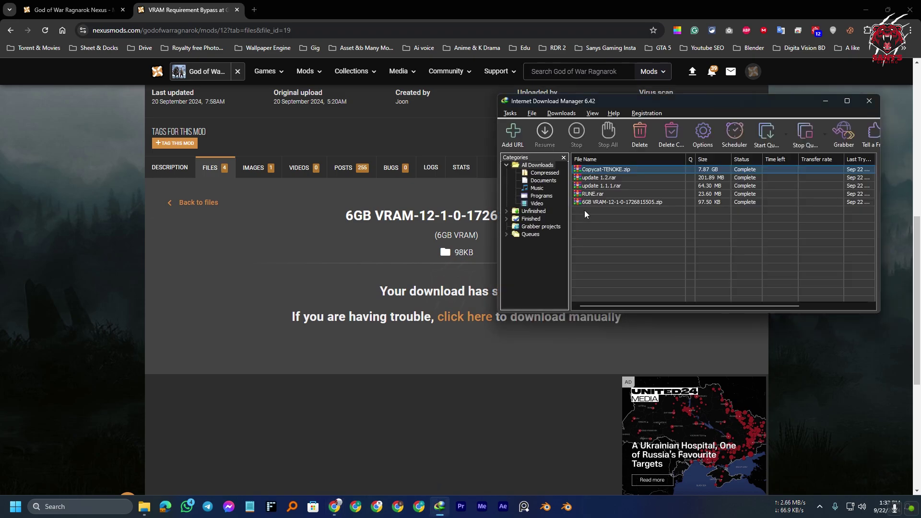
pyautogui.rightClick(609, 202)
pyautogui.click(655, 205)
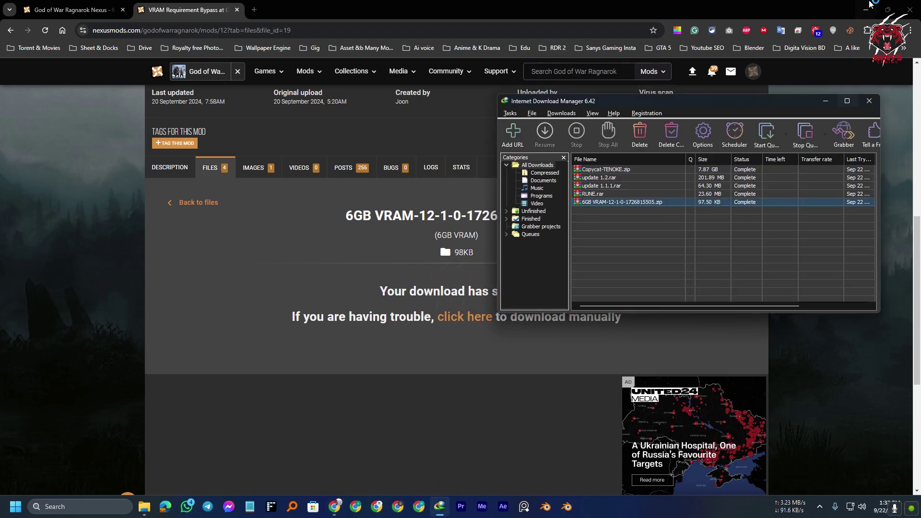
# Return to the mod's file list to review the GPU spoof variants, and close the 6GB VRAM archive window
pyautogui.click(197, 202)
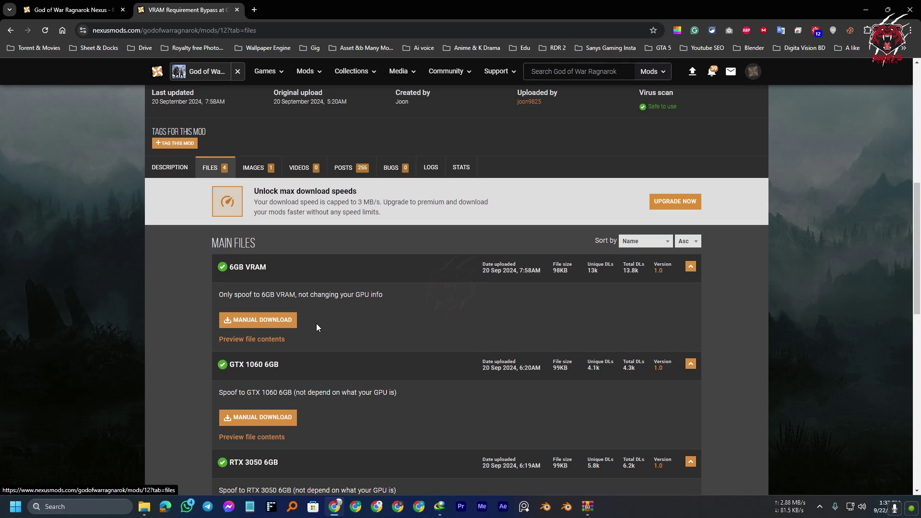
pyautogui.scroll(-4, 382, 394)
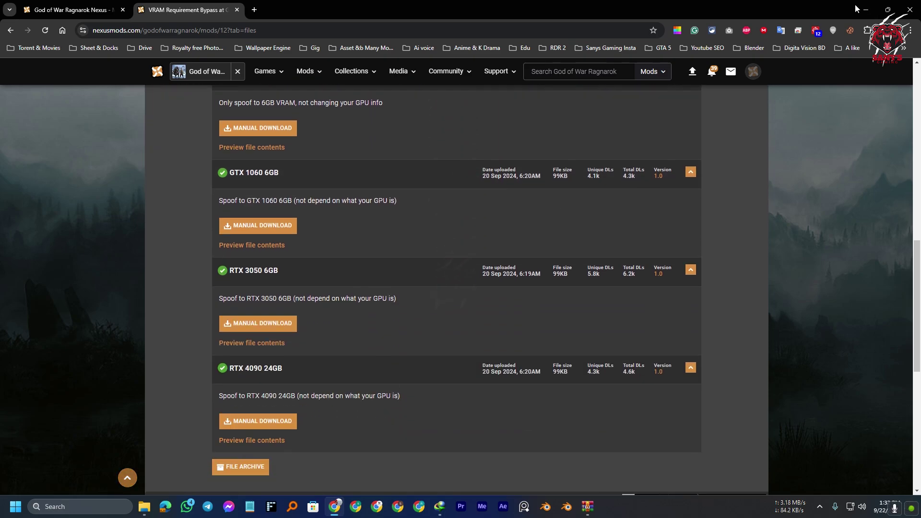
pyautogui.click(588, 506)
pyautogui.press('Escape')
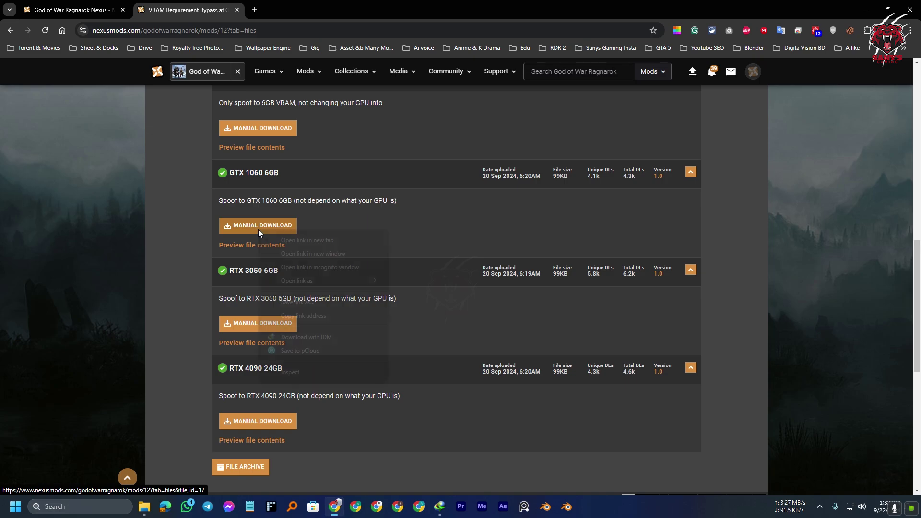
# Download the mod's GTX 1060 6GB file in a new tab with the free slow option, saving it to G:\
pyautogui.click(258, 229)
pyautogui.scroll(-15, 320, 293)
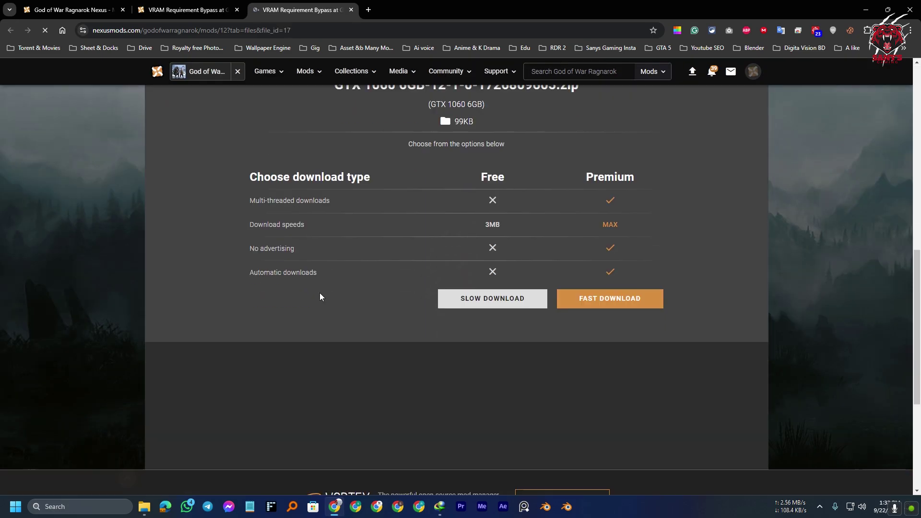
pyautogui.scroll(5, 315, 290)
pyautogui.click(476, 261)
pyautogui.scroll(5, 476, 262)
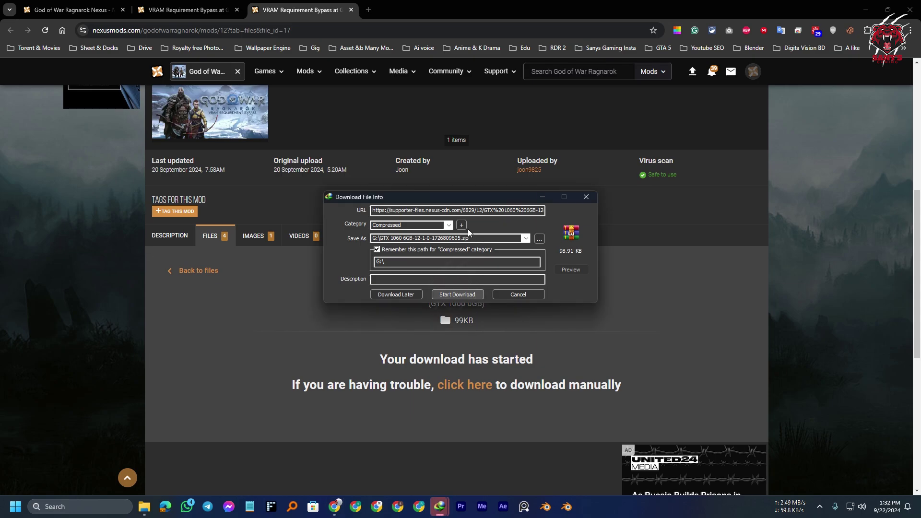
pyautogui.click(470, 295)
# Locate the downloaded GTX 1060 6GB zip on drive G: through Internet Download Manager and open the archive
pyautogui.click(440, 507)
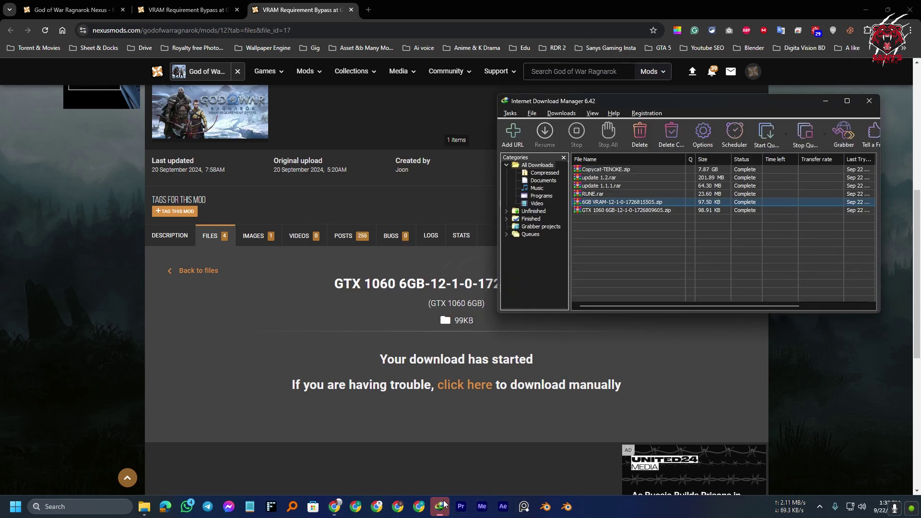
pyautogui.rightClick(606, 211)
pyautogui.click(641, 239)
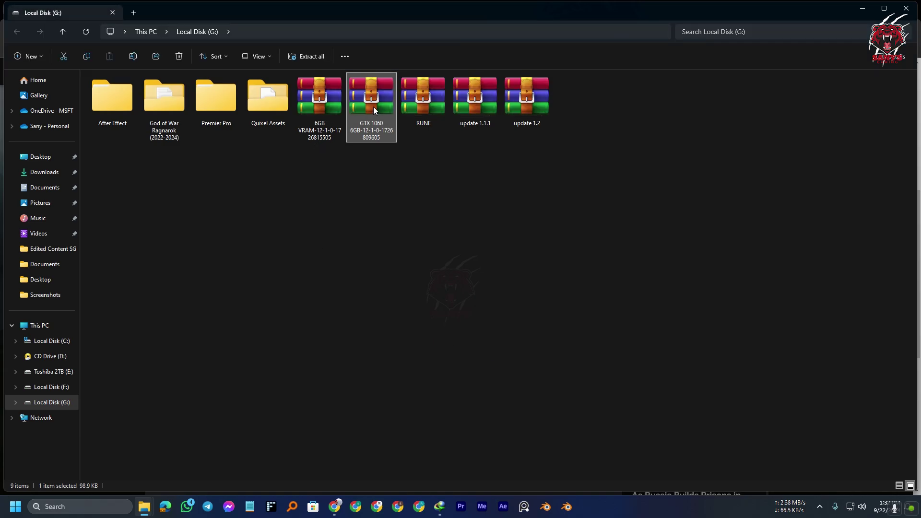
pyautogui.doubleClick(373, 107)
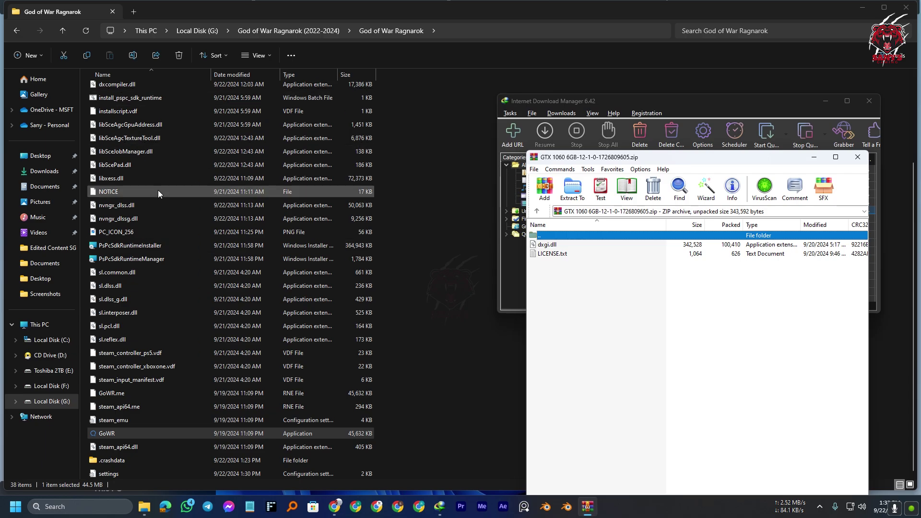
# Extract dxgi.dll from the GTX 1060 6GB archive into the God of War Ragnarok game folder
pyautogui.scroll(3, 157, 190)
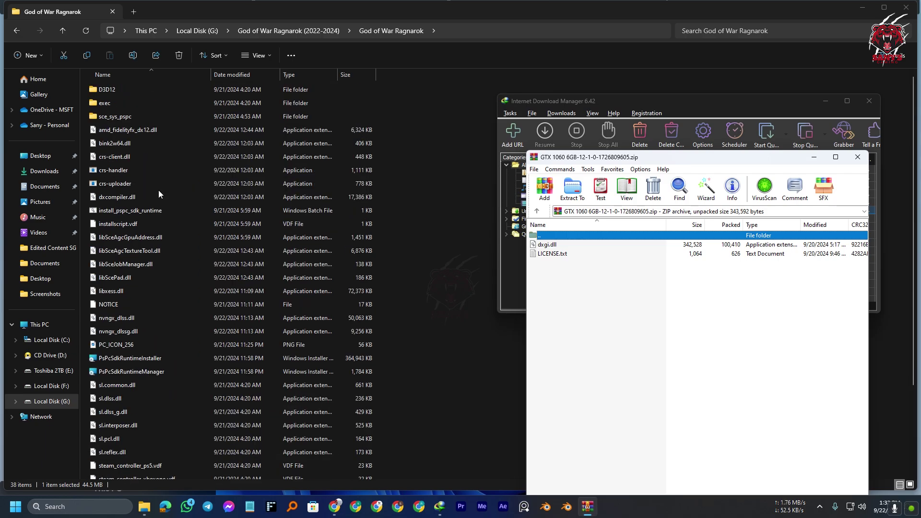
pyautogui.moveTo(548, 246); pyautogui.dragTo(434, 259)
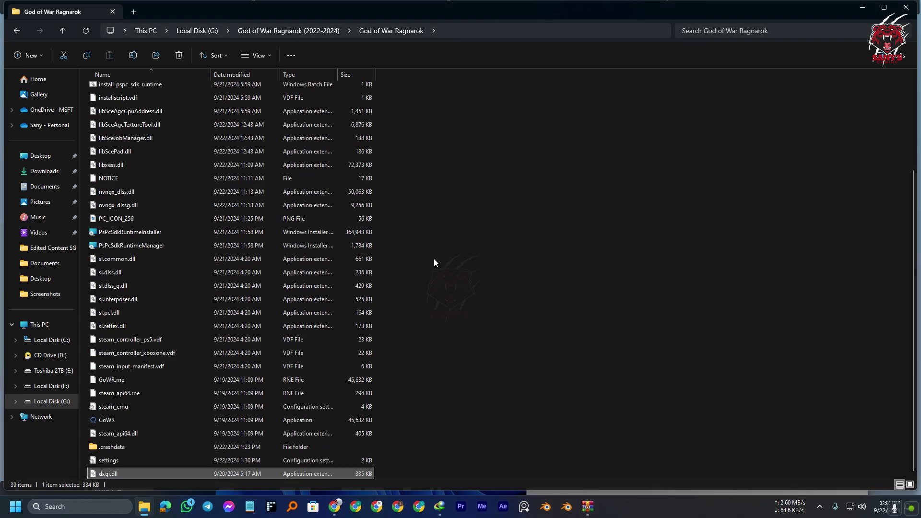
pyautogui.scroll(-3, 439, 404)
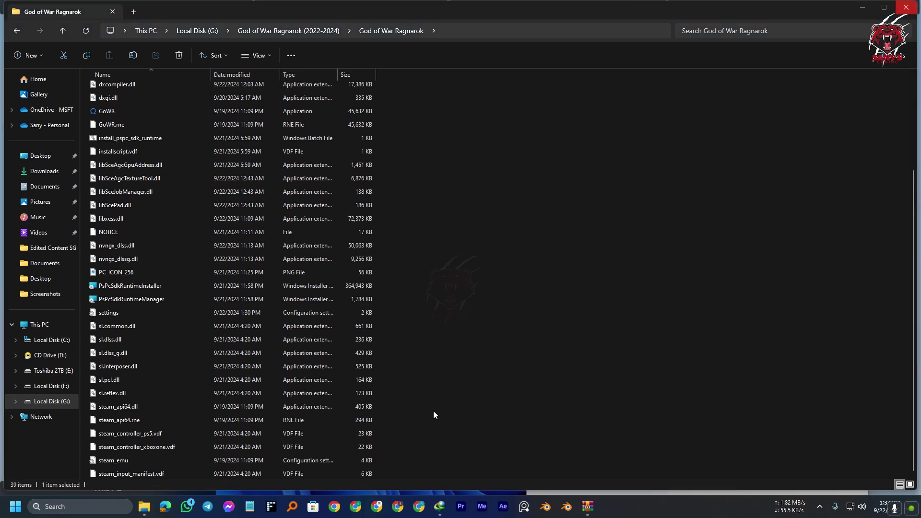
# Launch the GoWR application from the game folder and start the Guided Setup
pyautogui.scroll(3, 121, 379)
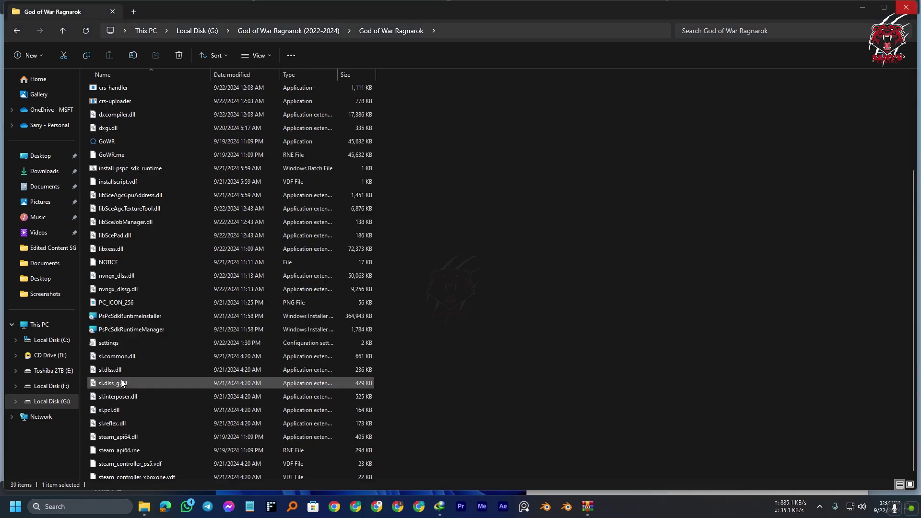
pyautogui.doubleClick(105, 238)
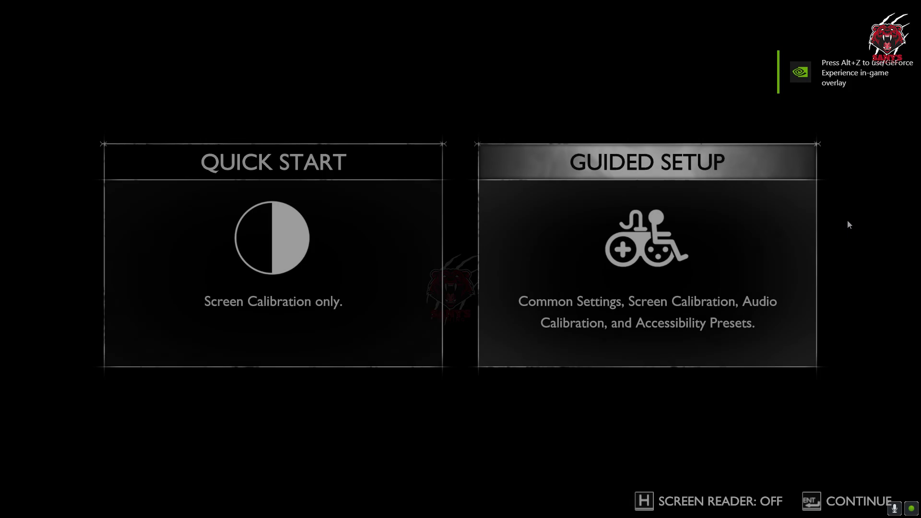
pyautogui.press('Return')
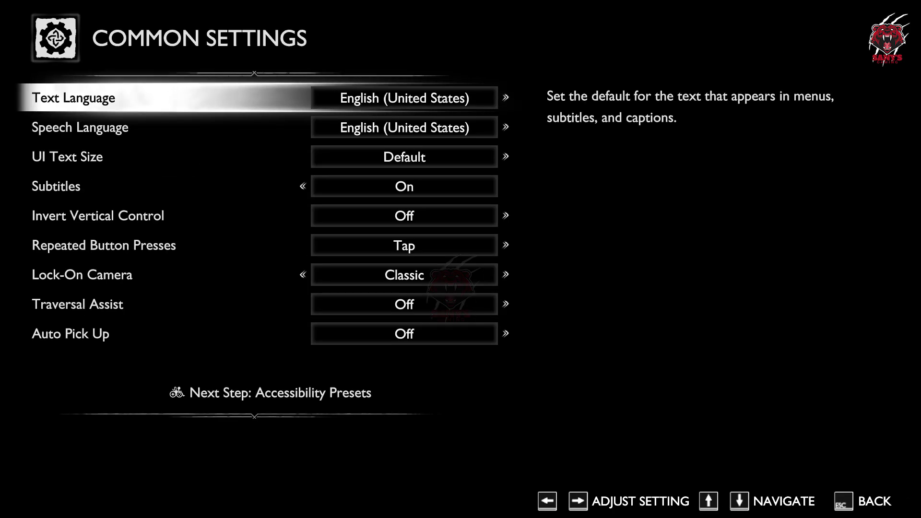
# Review the Common Settings options down to Auto Pick Up and move on to the Accessibility Presets entry
pyautogui.press('Down')
pyautogui.press('Down')
pyautogui.press('Down')
pyautogui.press('Down')
pyautogui.press('Down')
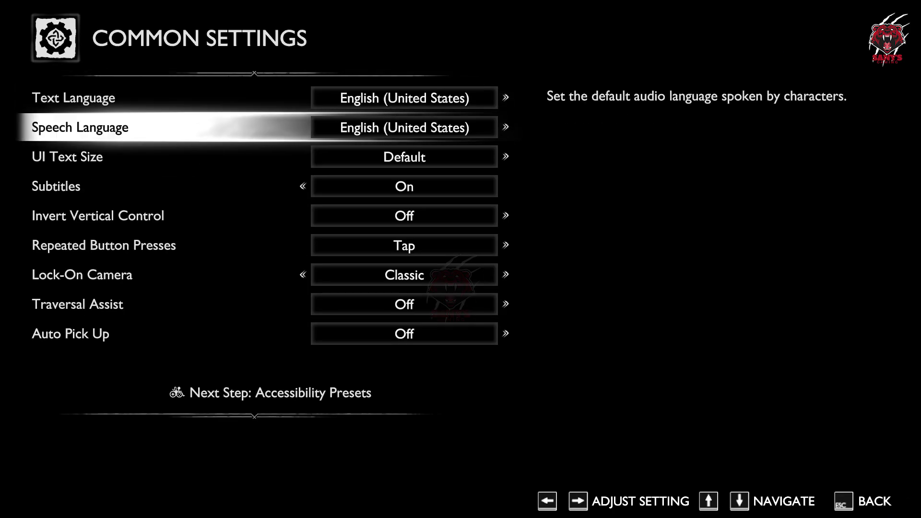
pyautogui.press('Down')
pyautogui.press('Down')
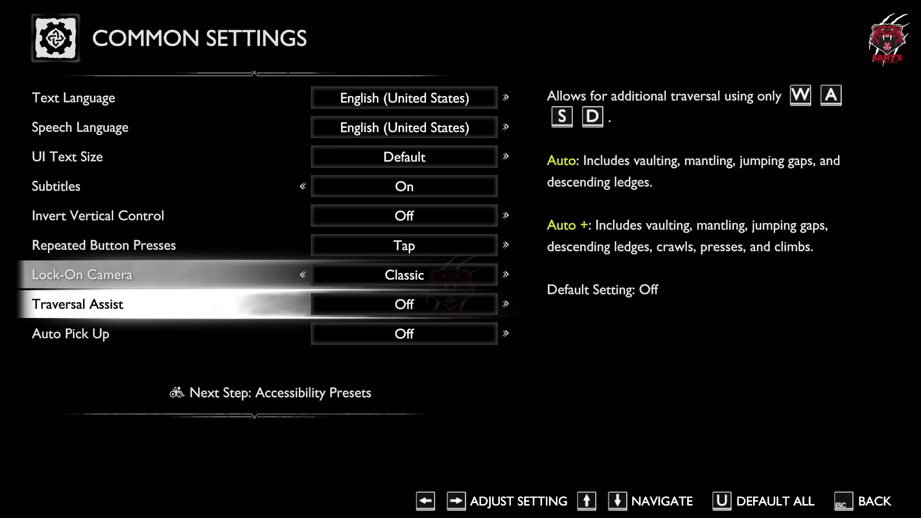
pyautogui.press('Down')
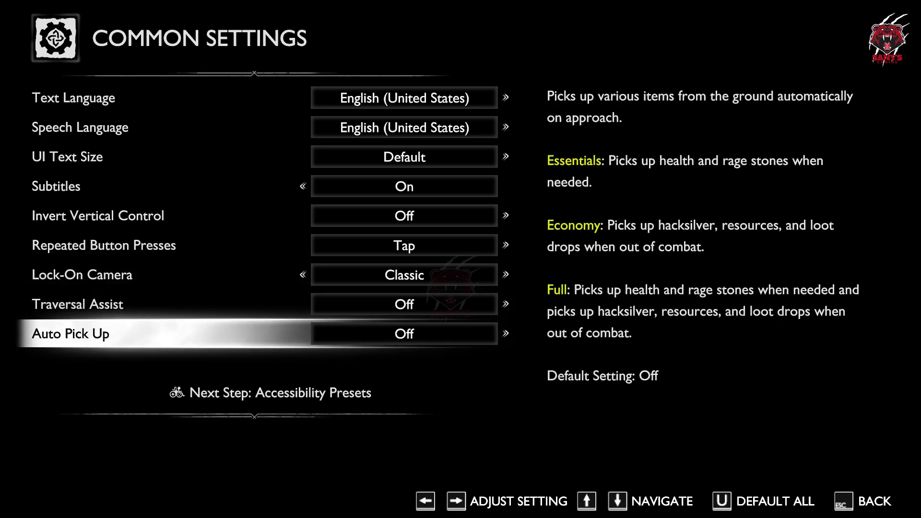
pyautogui.press('Up')
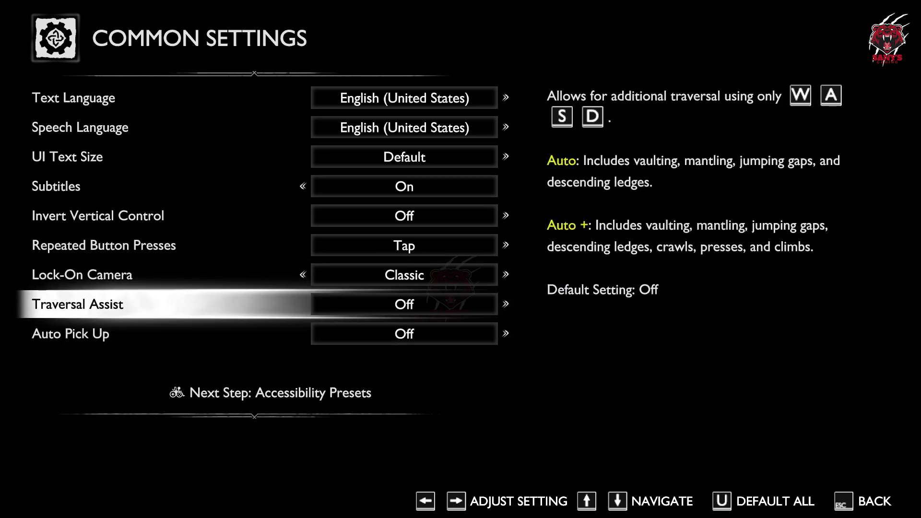
pyautogui.press('Down')
pyautogui.press('Down')
pyautogui.press('Down')
pyautogui.press('Down')
pyautogui.press('Up')
pyautogui.press('Up')
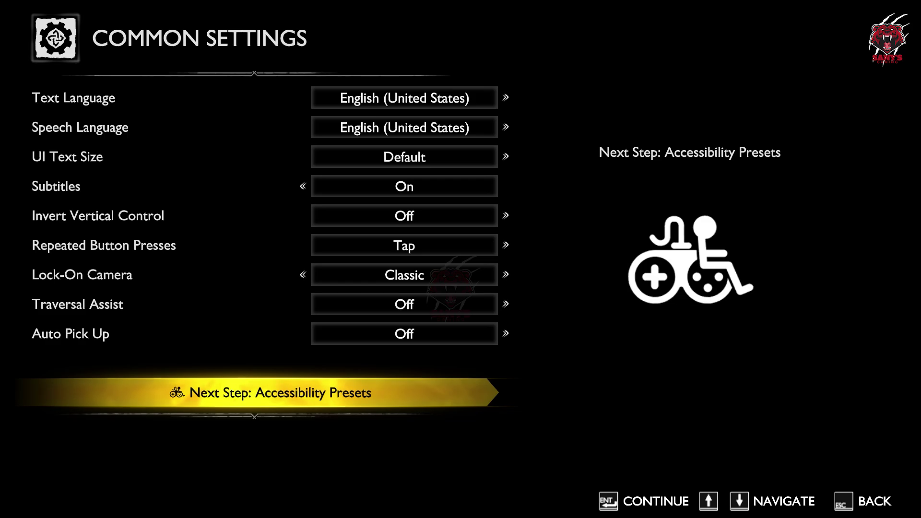
# Continue through Accessibility Presets and Image Calibration with the existing settings to reach Audio Calibration
pyautogui.press('Return')
pyautogui.press('Return')
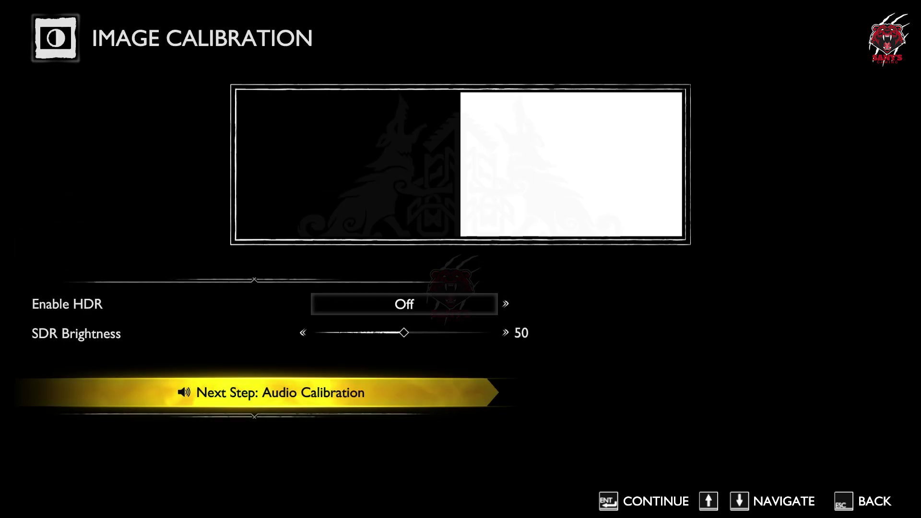
pyautogui.press('Return')
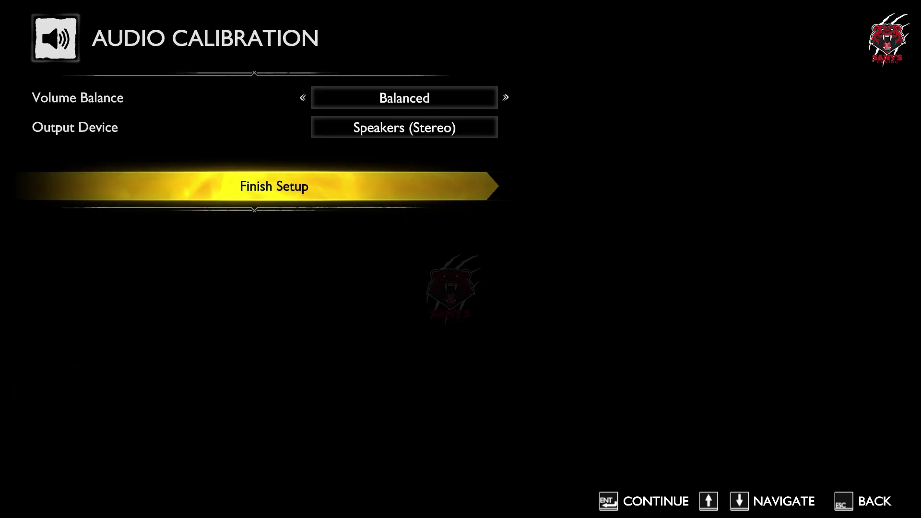